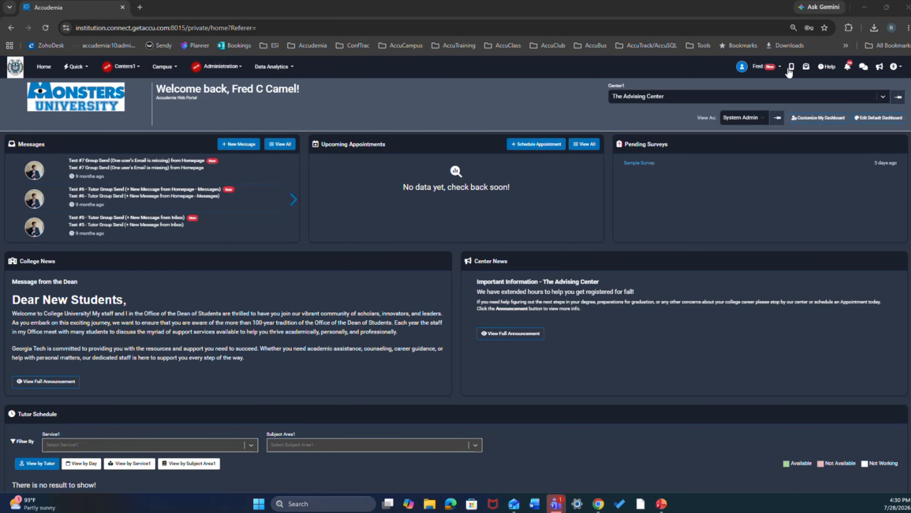
Step: Open the pending English and Language Arts Center - Fall 2026 invitation from My Schedule Invitations to complete its availability
{"action": "left_click", "coordinate": [768, 67]}
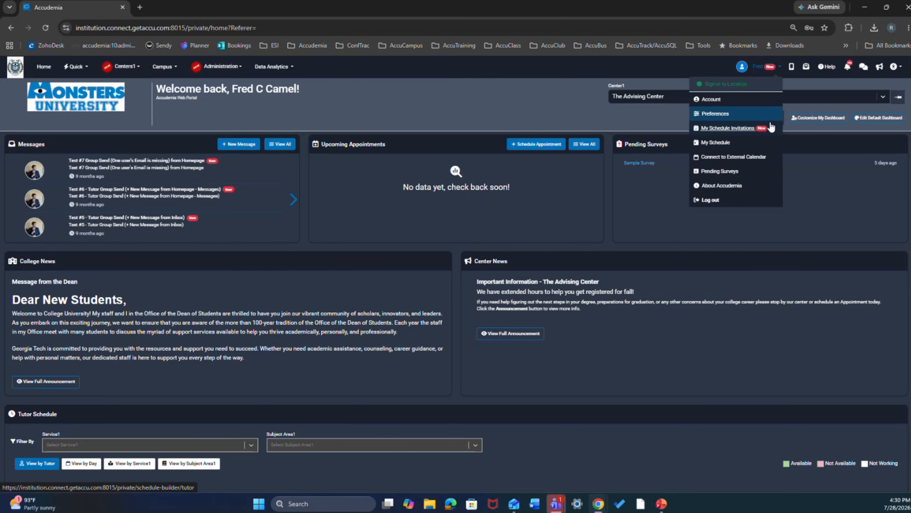
{"action": "left_click", "coordinate": [765, 129]}
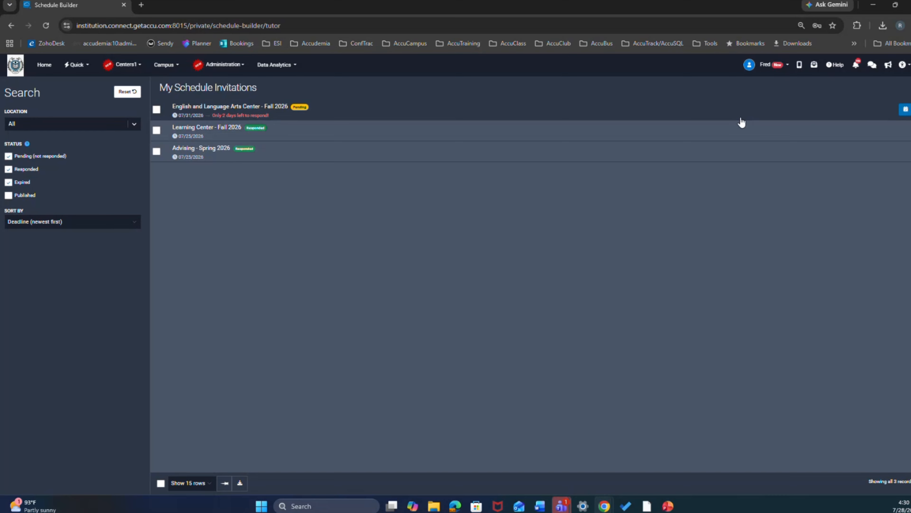
{"action": "left_click", "coordinate": [900, 116]}
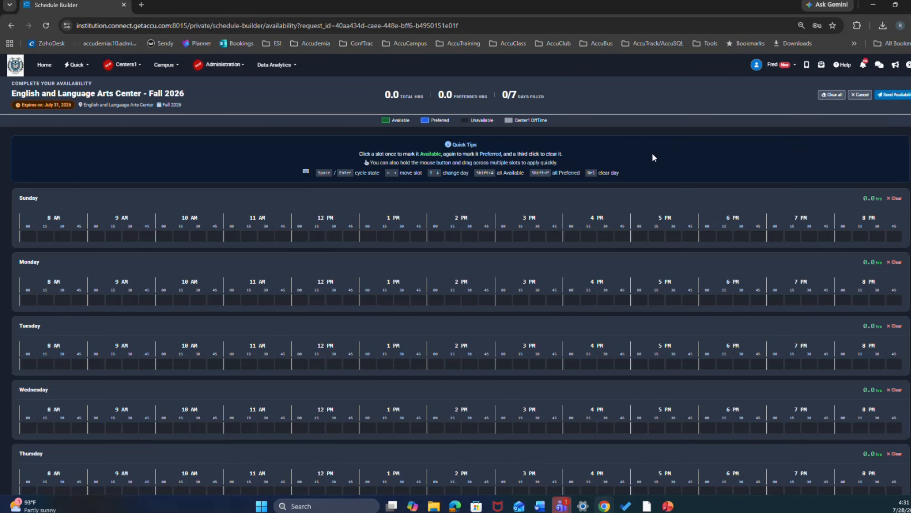
{"action": "scroll", "coordinate": [652, 154], "scroll_direction": "down", "scroll_amount": 2}
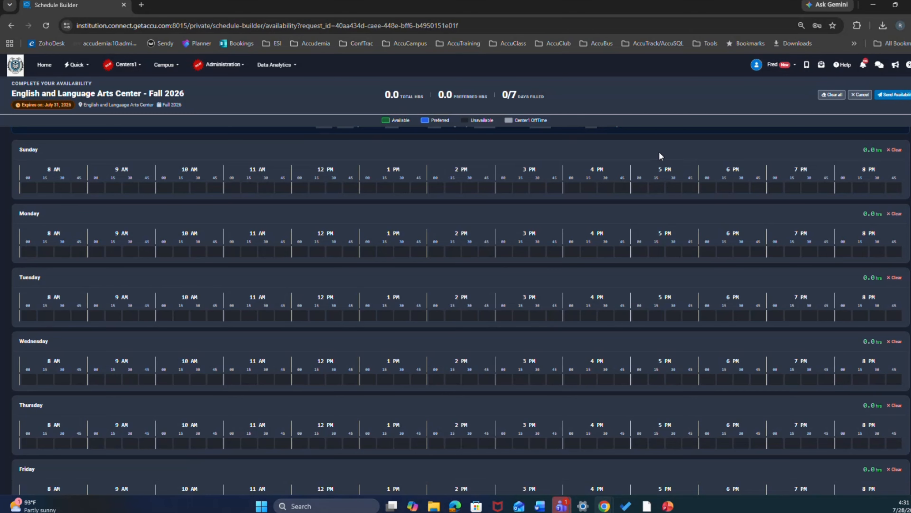
{"action": "scroll", "coordinate": [660, 152], "scroll_direction": "up", "scroll_amount": 2}
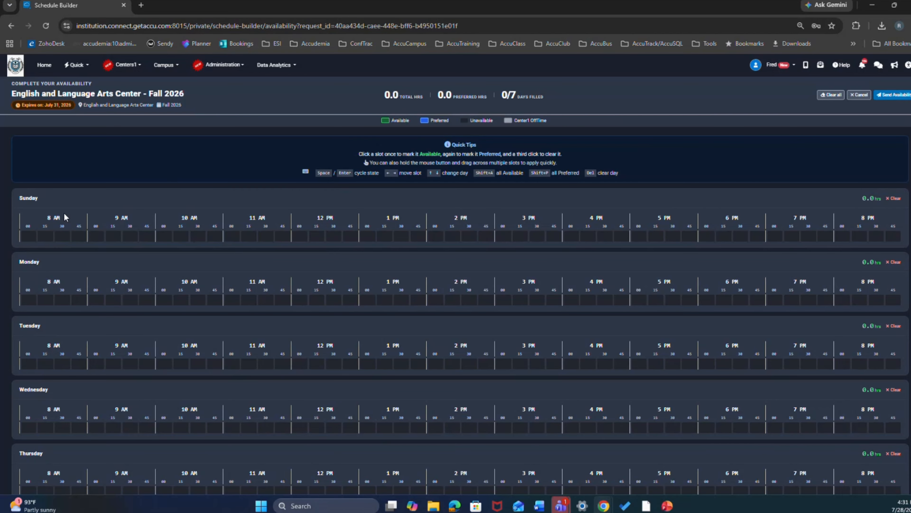
Step: Mark Sunday as available from 8 AM to 3 PM, with 9 AM to 1 PM as preferred
{"action": "left_click_drag", "start_coordinate": [29, 236], "coordinate": [401, 236]}
{"action": "left_click_drag", "start_coordinate": [457, 227], "coordinate": [485, 237]}
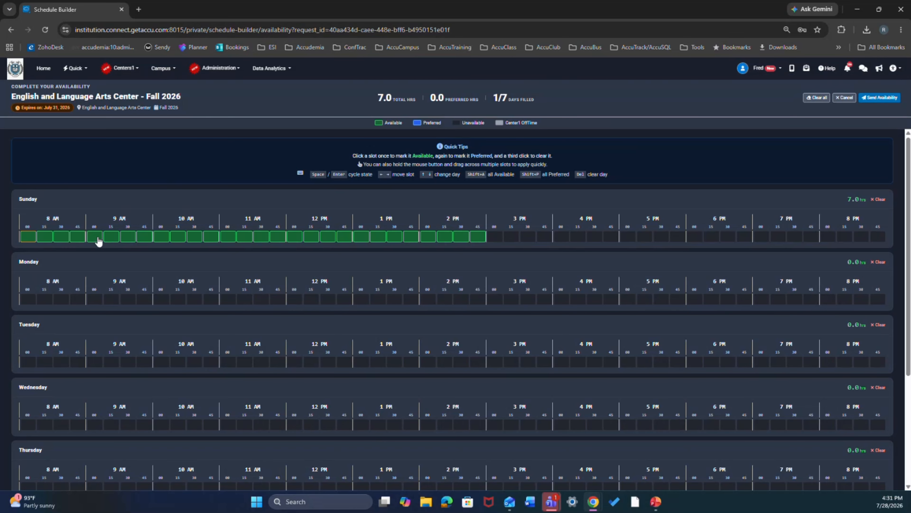
{"action": "left_click_drag", "start_coordinate": [99, 241], "coordinate": [345, 239]}
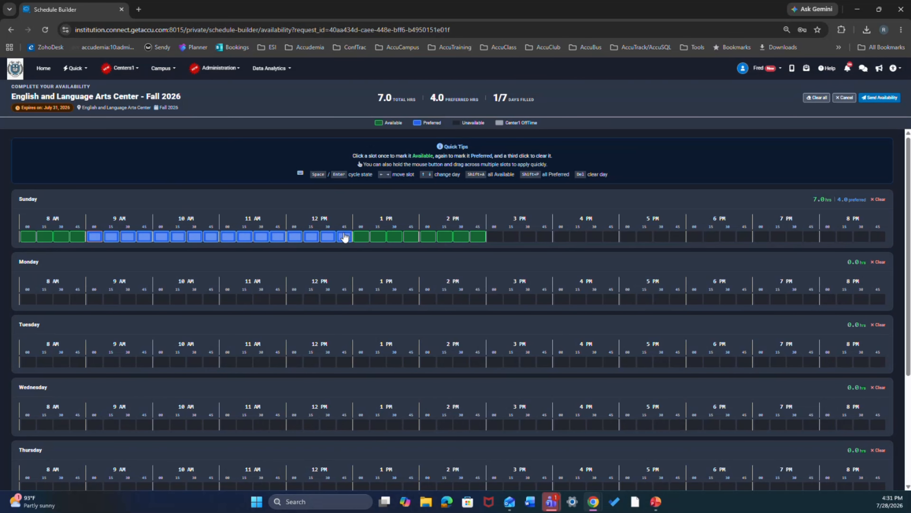
Step: Mark Monday available 11 AM–6:15 PM with 2–5 PM preferred, and Tuesday available 9 AM–3:15 PM with 10 AM–2 PM preferred
{"action": "left_click_drag", "start_coordinate": [229, 299], "coordinate": [695, 300]}
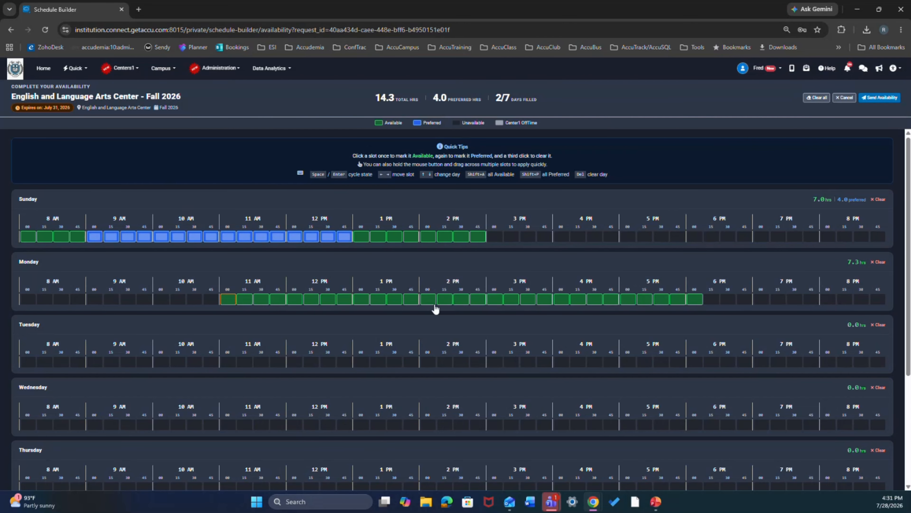
{"action": "left_click_drag", "start_coordinate": [428, 299], "coordinate": [611, 300]}
{"action": "scroll", "coordinate": [378, 305], "scroll_direction": "down", "scroll_amount": 2}
{"action": "left_click_drag", "start_coordinate": [112, 268], "coordinate": [497, 269]}
{"action": "left_click", "coordinate": [98, 268]}
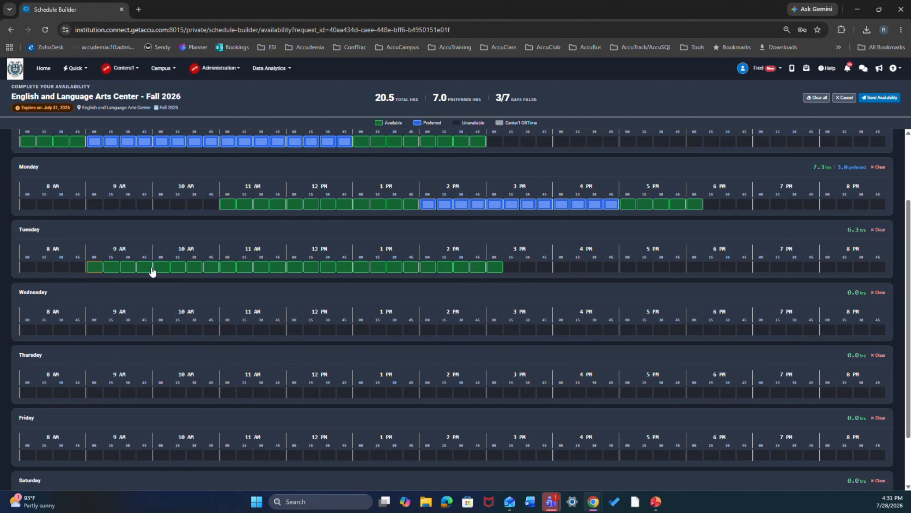
{"action": "left_click_drag", "start_coordinate": [163, 269], "coordinate": [408, 269]}
Step: Send the availability, return to My Schedule Invitations, and reopen the English and Language Arts Center - Fall 2026 response
{"action": "scroll", "coordinate": [381, 275], "scroll_direction": "down", "scroll_amount": 2}
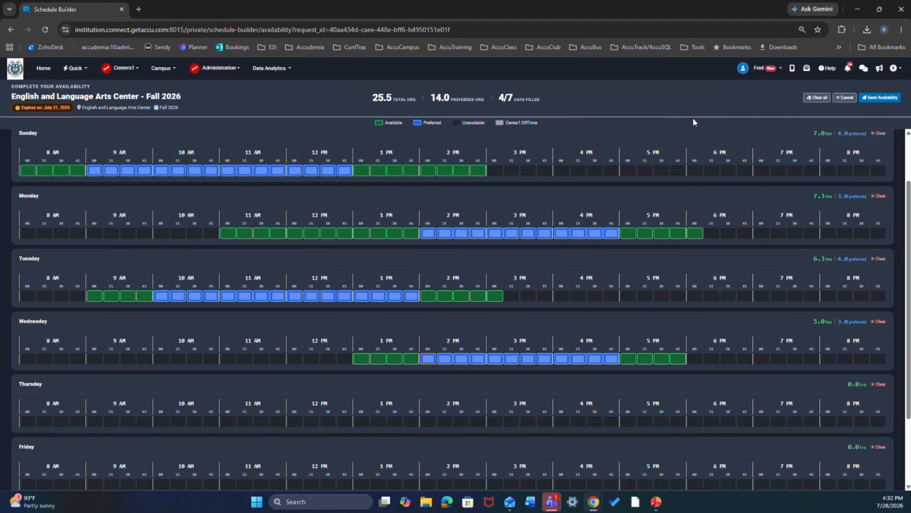
{"action": "scroll", "coordinate": [648, 155], "scroll_direction": "up", "scroll_amount": 2}
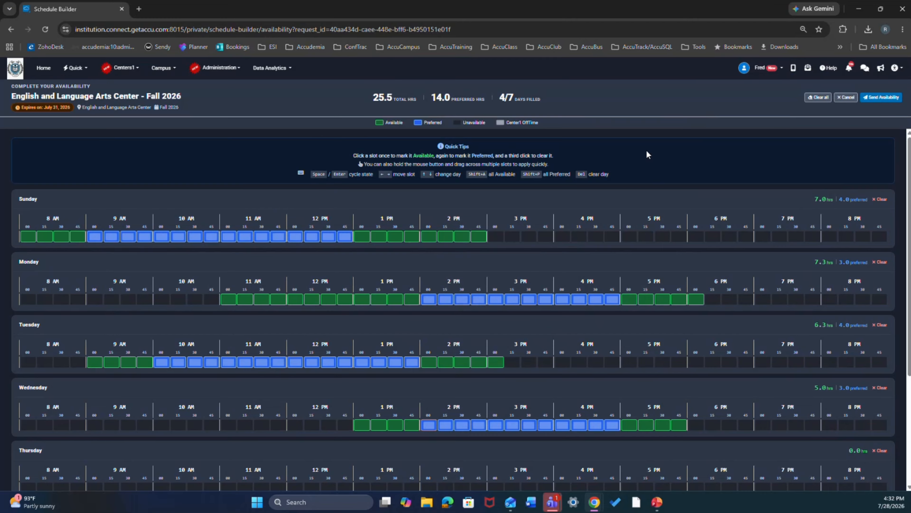
{"action": "left_click", "coordinate": [891, 101]}
{"action": "left_click", "coordinate": [539, 171]}
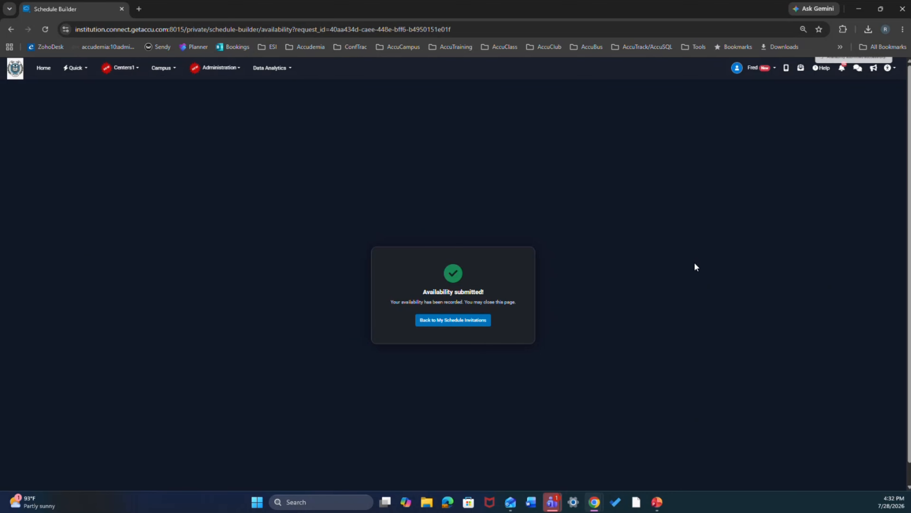
{"action": "left_click", "coordinate": [460, 330]}
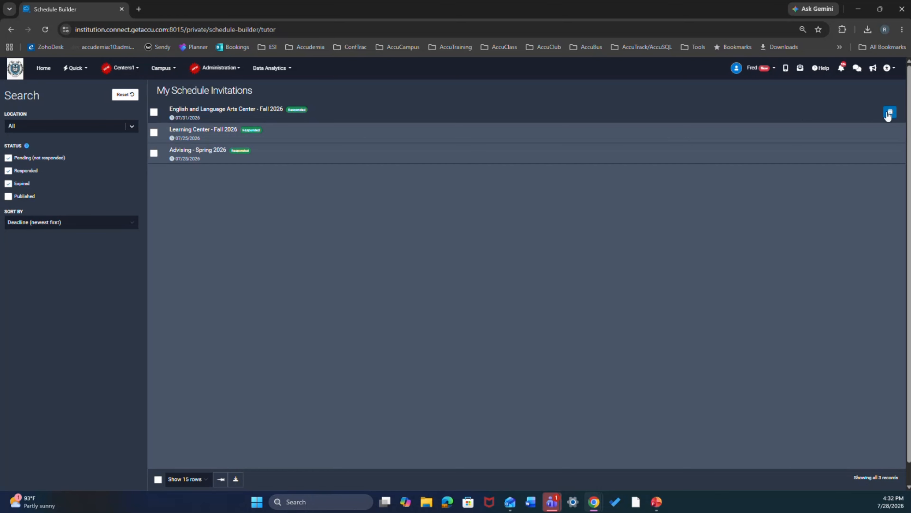
{"action": "left_click", "coordinate": [888, 112]}
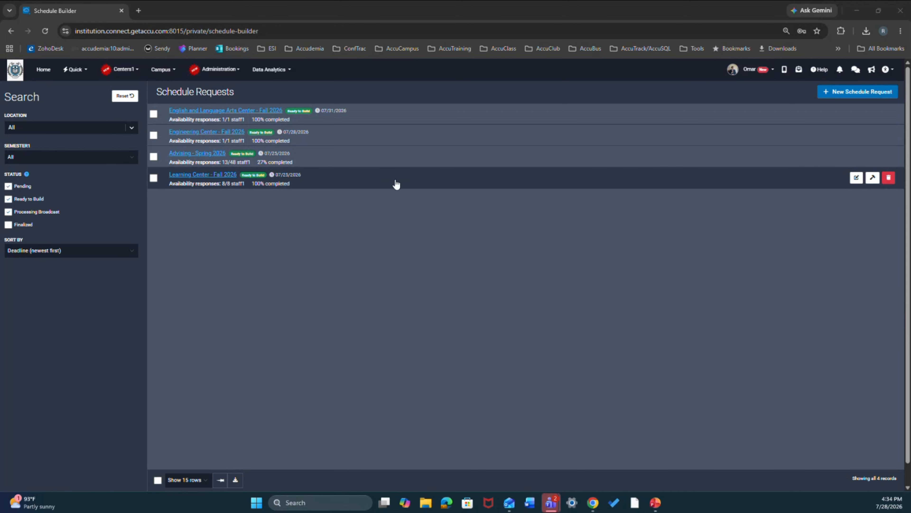
Step: Start building the Learning Center - Fall 2026 schedule and filter the tutors by the status Has availability
{"action": "mouse_move", "coordinate": [859, 169]}
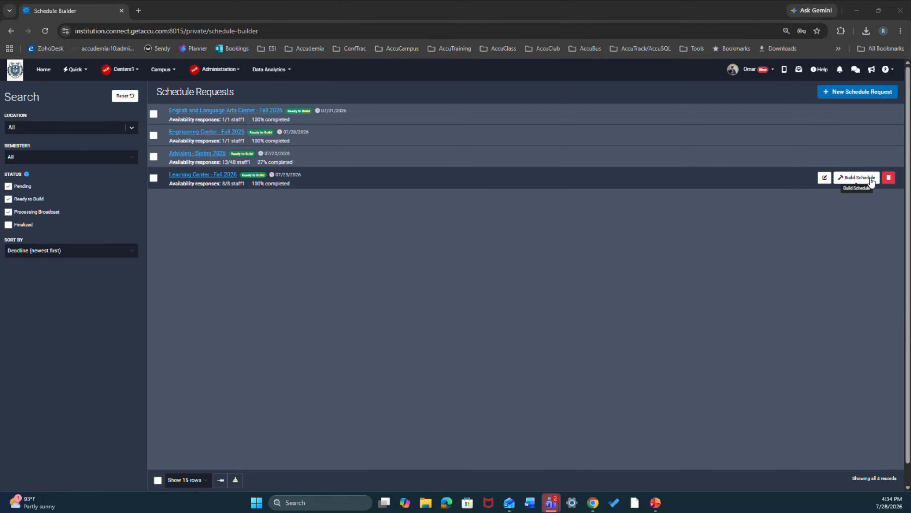
{"action": "left_click", "coordinate": [871, 181]}
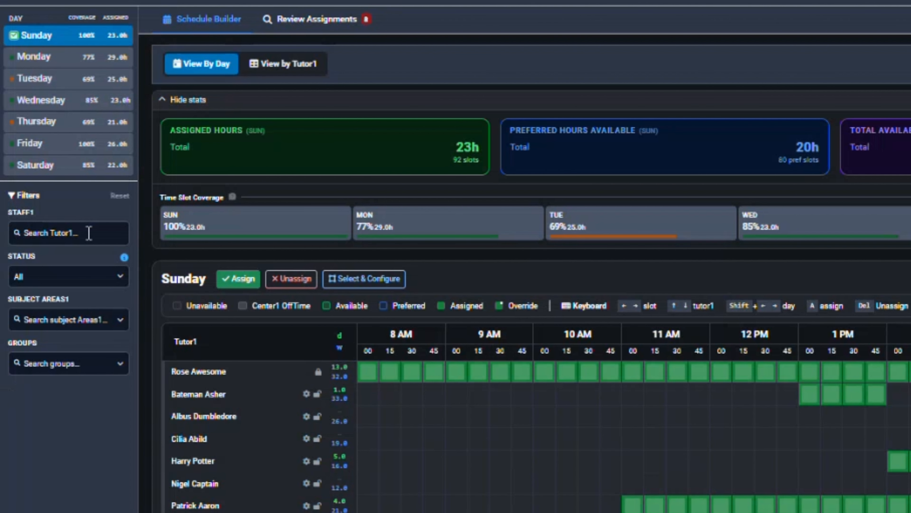
{"action": "left_click", "coordinate": [80, 283]}
{"action": "left_click", "coordinate": [80, 296]}
{"action": "left_click", "coordinate": [117, 282]}
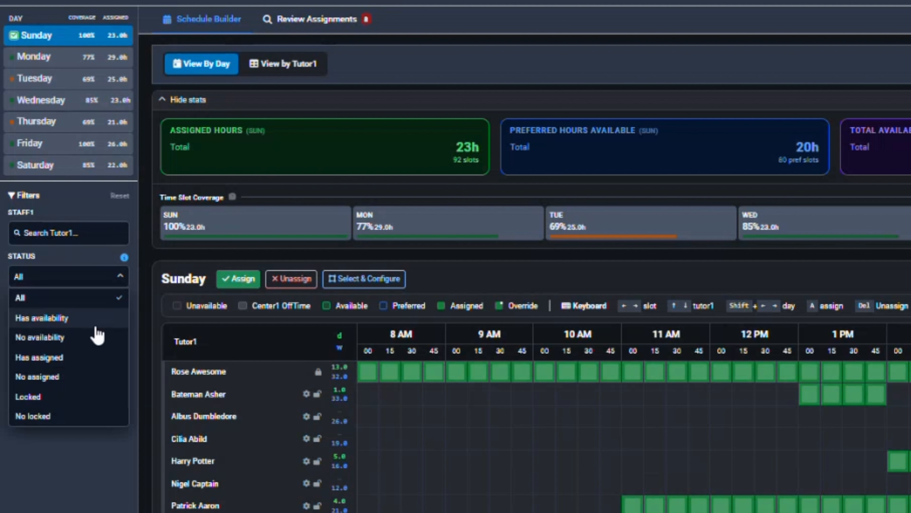
{"action": "left_click", "coordinate": [76, 323]}
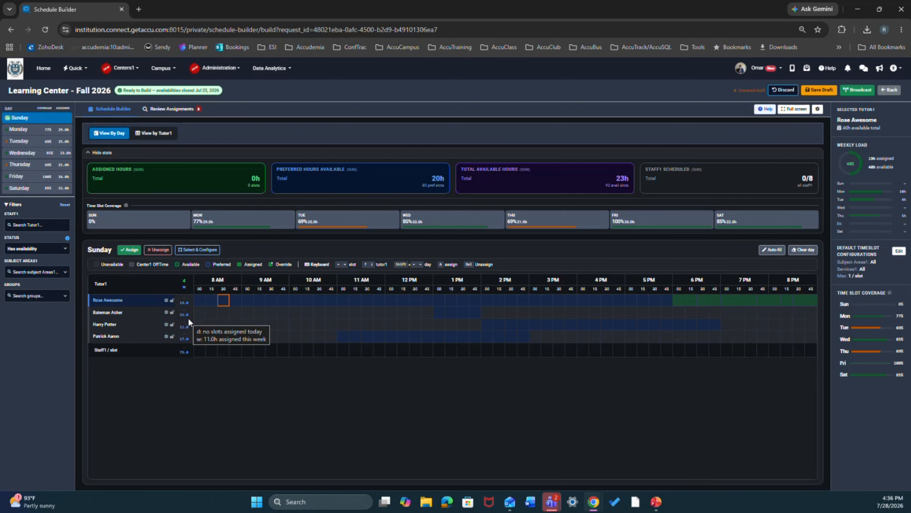
Step: Auto-fill the tutor assignments for Sunday and save the schedule as a draft
{"action": "left_click", "coordinate": [771, 250]}
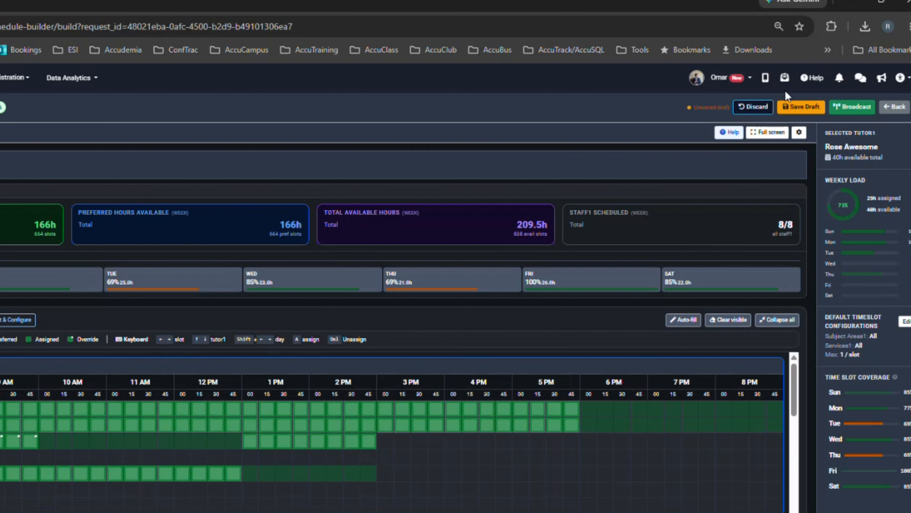
{"action": "left_click", "coordinate": [802, 108]}
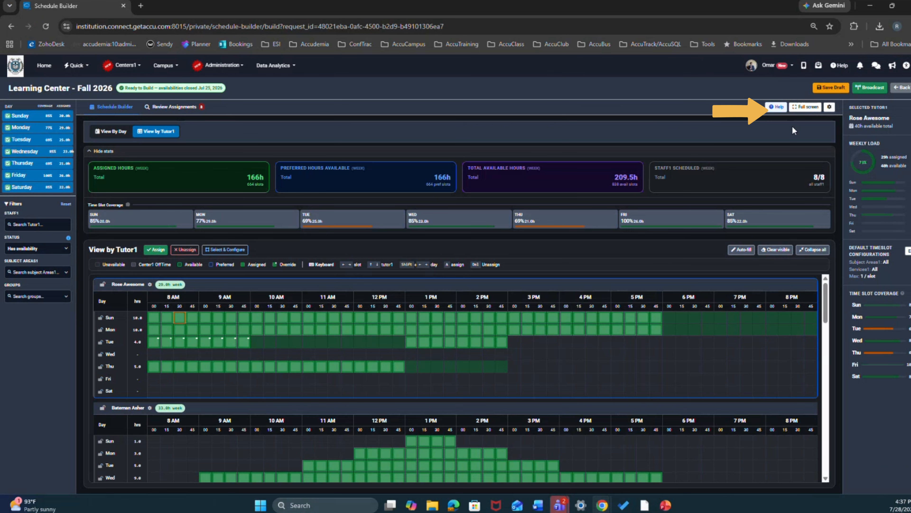
Step: Expand the schedule builder to full screen and switch the schedule to the by-day view
{"action": "left_click", "coordinate": [804, 112]}
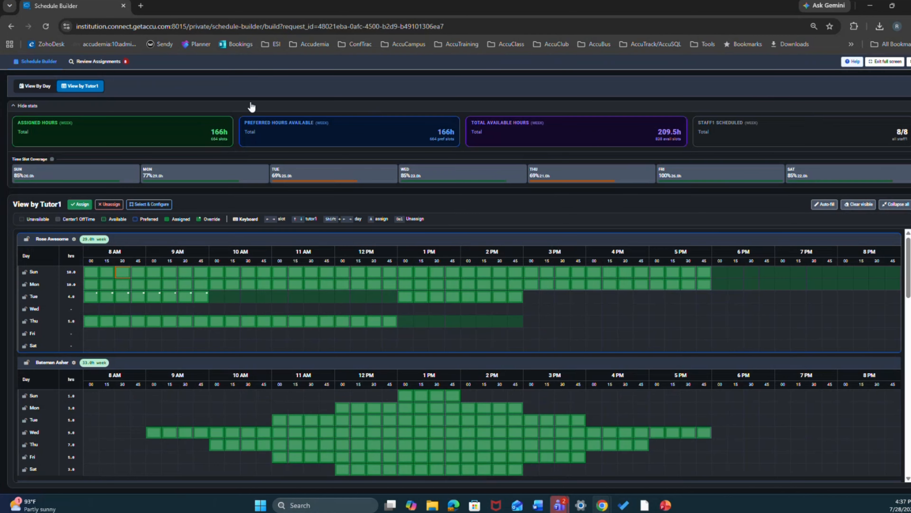
{"action": "left_click", "coordinate": [33, 85]}
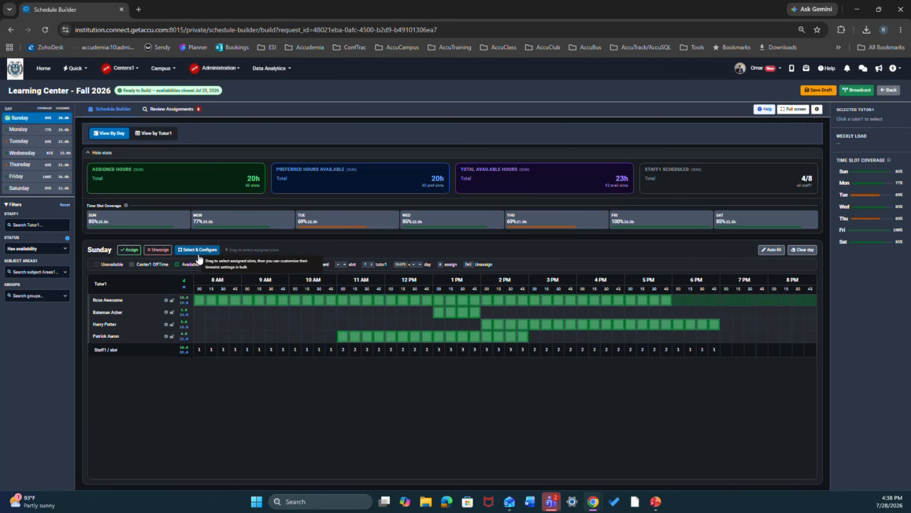
Step: Apply a custom timeslot configuration (all subject areas, all services, max 1 attendee) to the first tutor's 8 AM–6 PM Sunday slots, and toggle that tutor's lock
{"action": "left_click", "coordinate": [197, 301]}
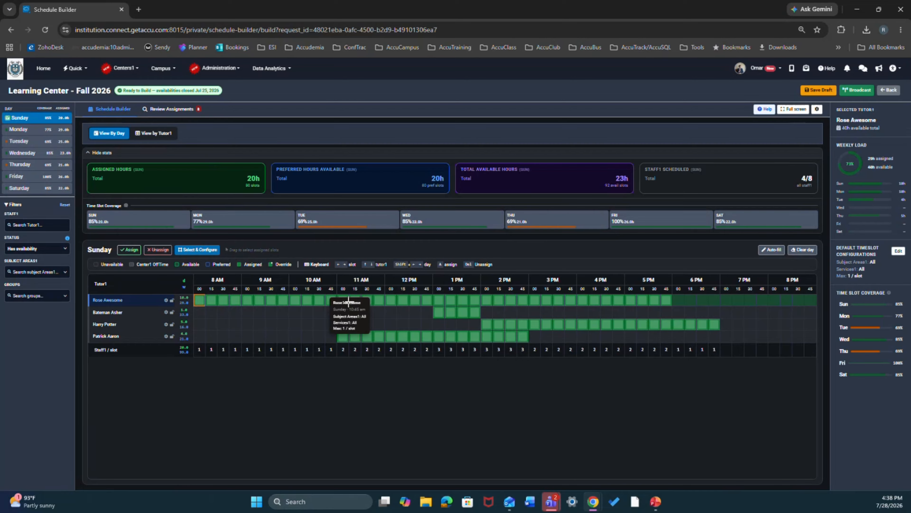
{"action": "left_click", "coordinate": [680, 297]}
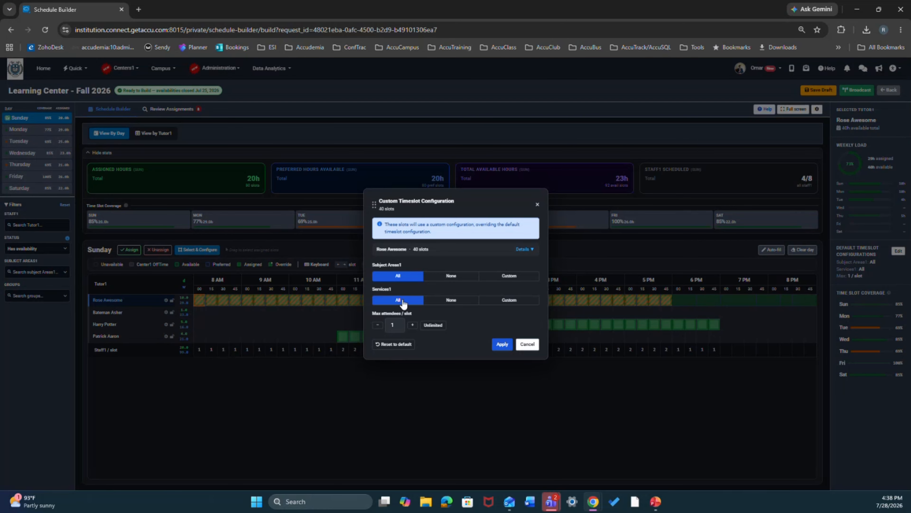
{"action": "left_click", "coordinate": [517, 275]}
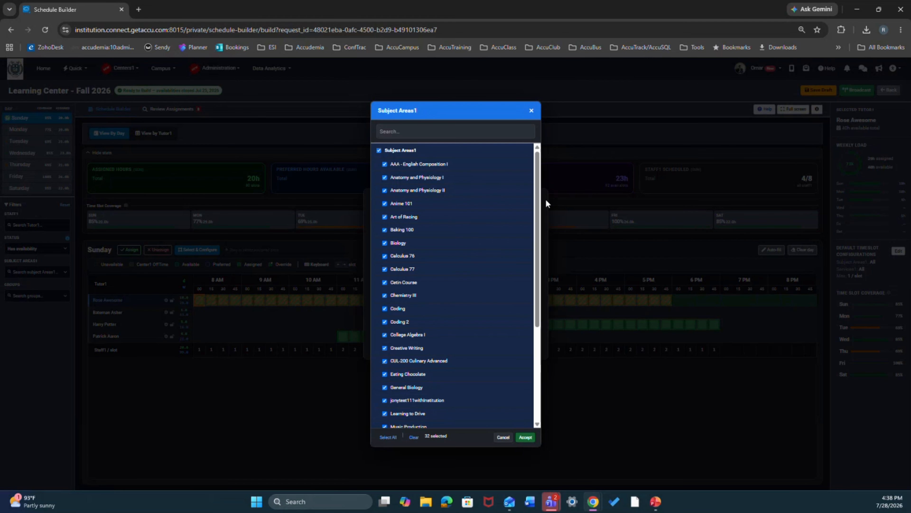
{"action": "left_click", "coordinate": [532, 110]}
{"action": "left_click", "coordinate": [401, 281]}
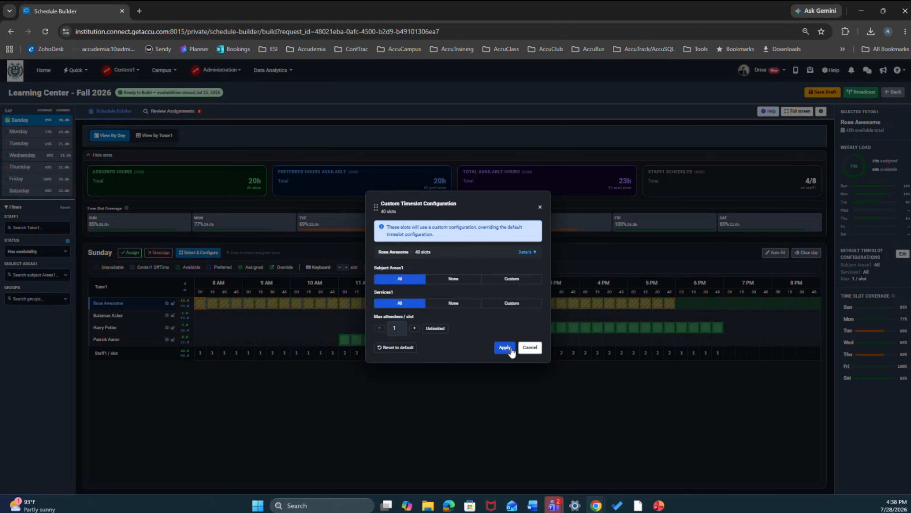
{"action": "left_click", "coordinate": [505, 347]}
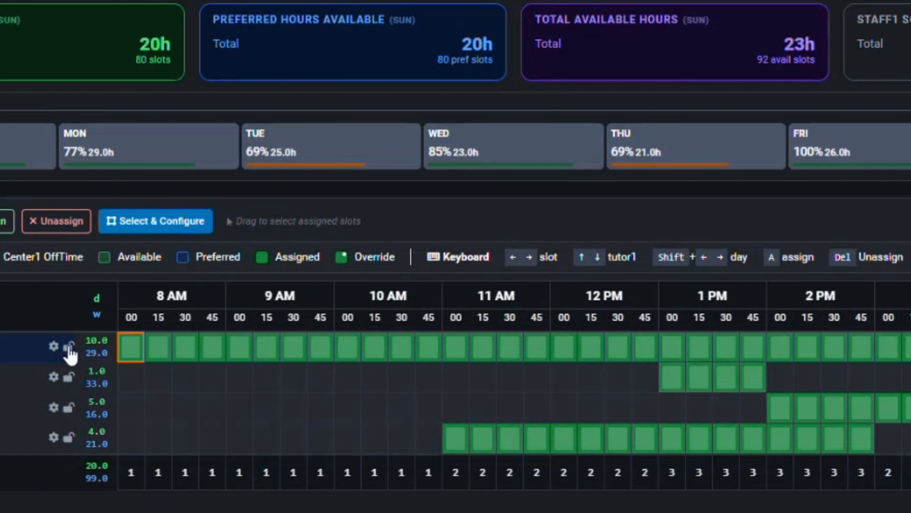
{"action": "left_click", "coordinate": [174, 304]}
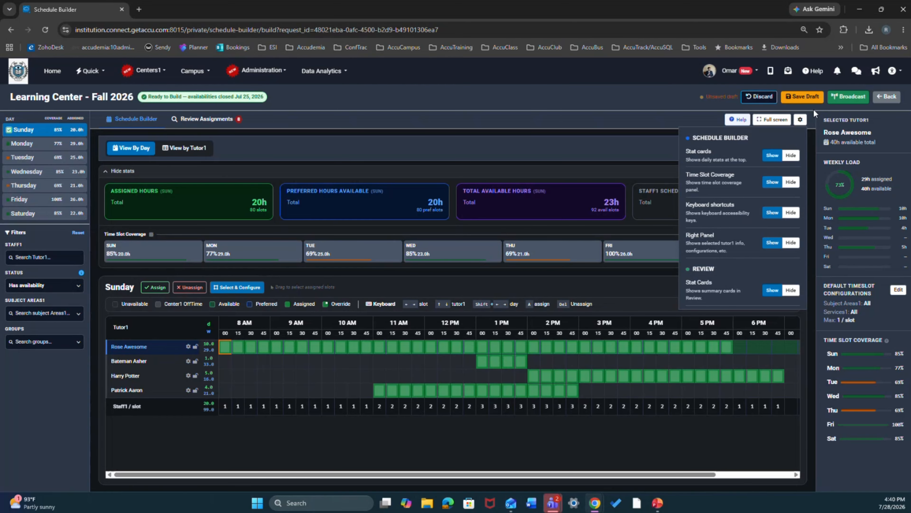
Step: Hide the builder's stat cards, time slot coverage, keyboard shortcuts and right panel, plus the review stat cards
{"action": "left_click", "coordinate": [791, 155]}
{"action": "left_click", "coordinate": [793, 183]}
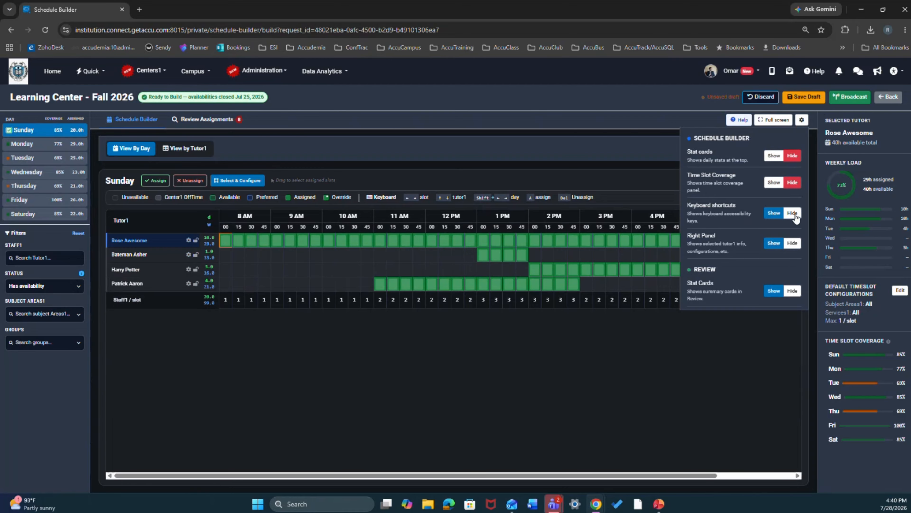
{"action": "left_click", "coordinate": [792, 213]}
{"action": "left_click", "coordinate": [792, 243]}
{"action": "left_click", "coordinate": [891, 291]}
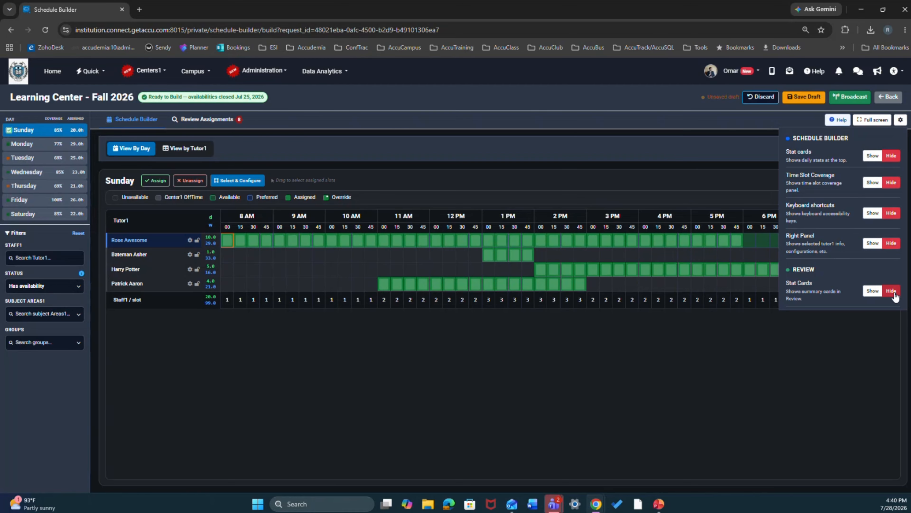
Step: Show all the hidden schedule builder and review elements again and close the display settings
{"action": "left_click", "coordinate": [873, 291]}
{"action": "left_click", "coordinate": [872, 243]}
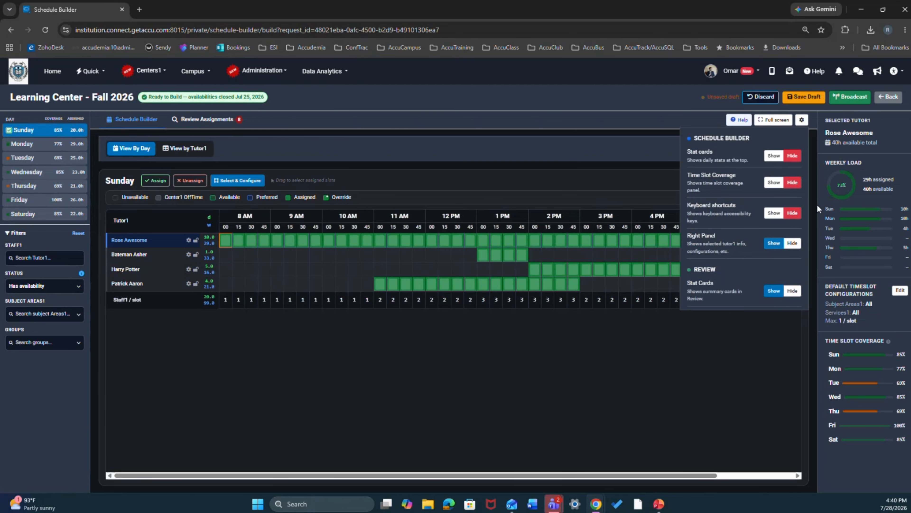
{"action": "left_click", "coordinate": [774, 213]}
{"action": "left_click", "coordinate": [772, 183]}
{"action": "left_click", "coordinate": [770, 155]}
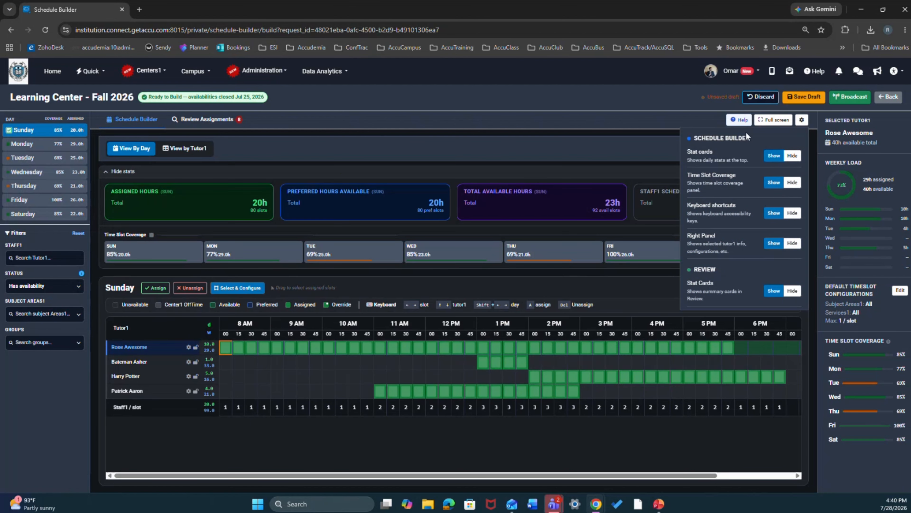
{"action": "left_click", "coordinate": [802, 119]}
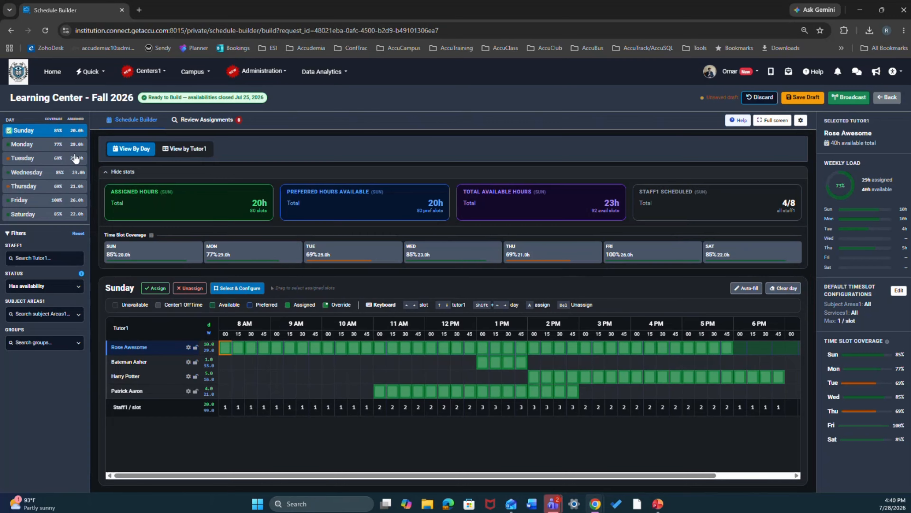
Step: Review the daily schedules for Monday, Tuesday, Wednesday and Saturday
{"action": "left_click", "coordinate": [56, 148]}
{"action": "left_click", "coordinate": [54, 160]}
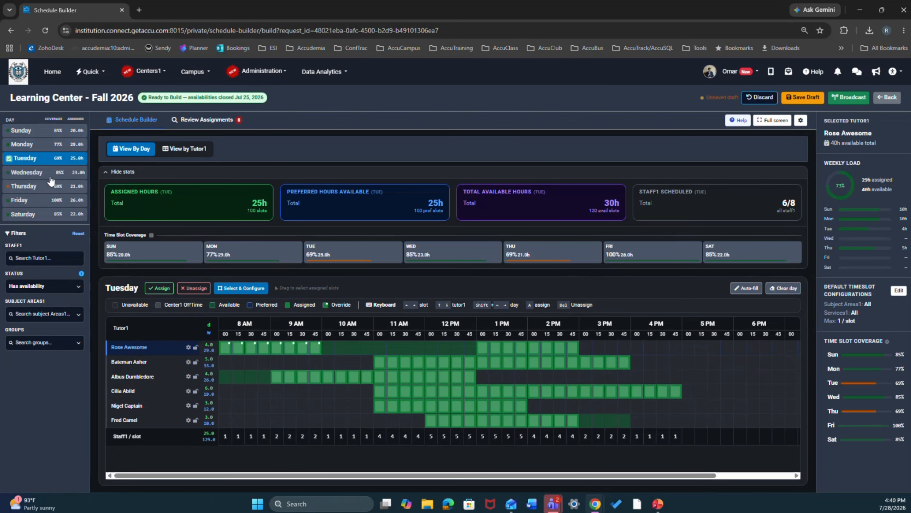
{"action": "left_click", "coordinate": [51, 174]}
{"action": "left_click", "coordinate": [46, 214]}
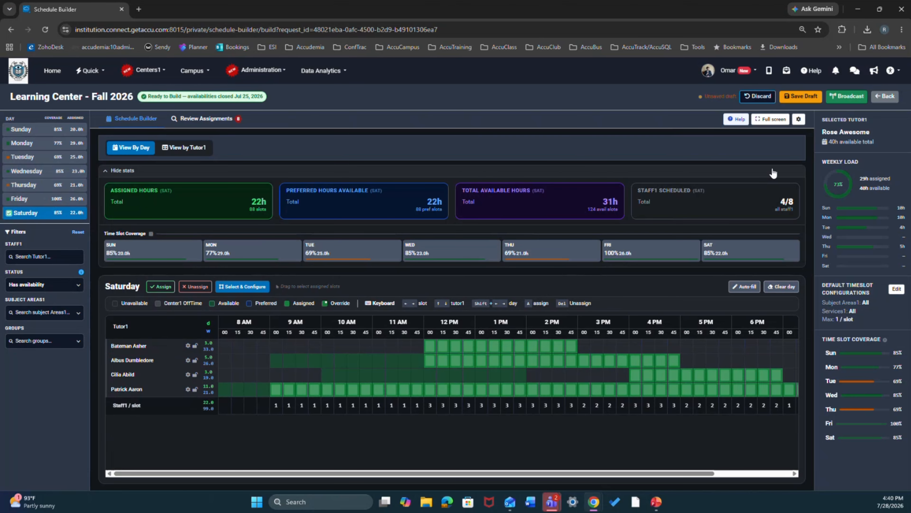